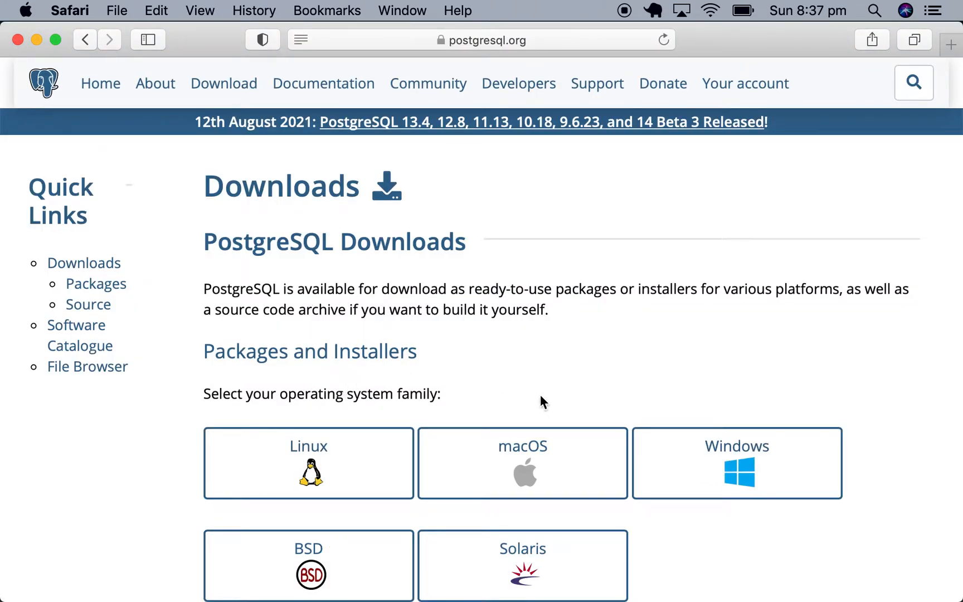
Open the macOS packages page from the PostgreSQL downloads and switch the browser window to full screen.
left_click(524, 450)
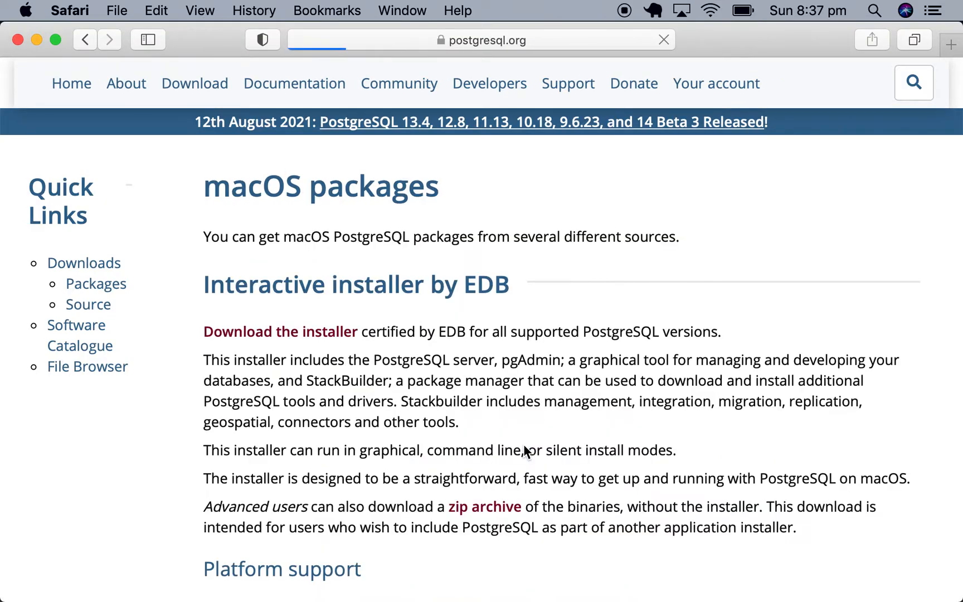
scroll(524, 447, "down", 1)
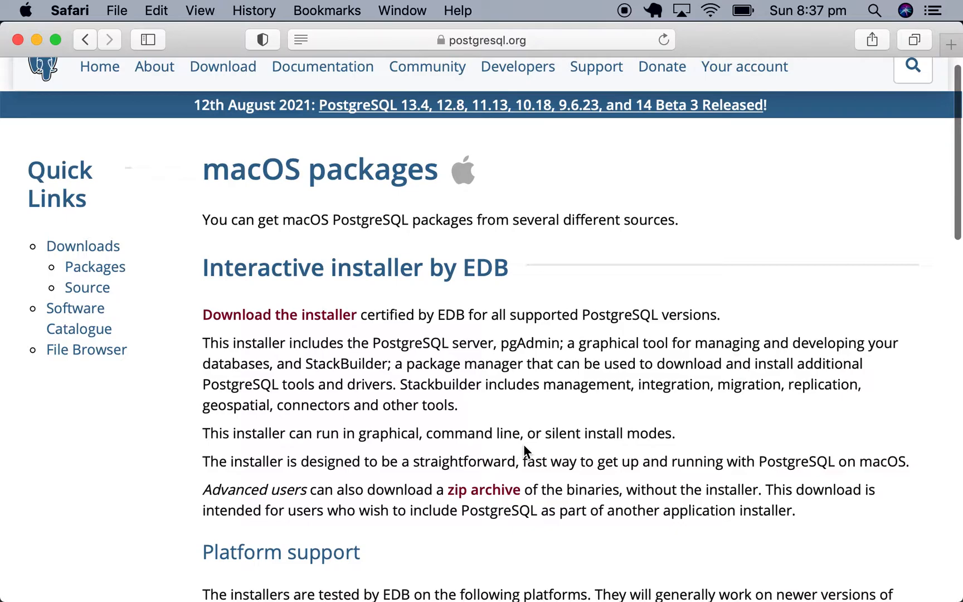
scroll(523, 445, "down", 1)
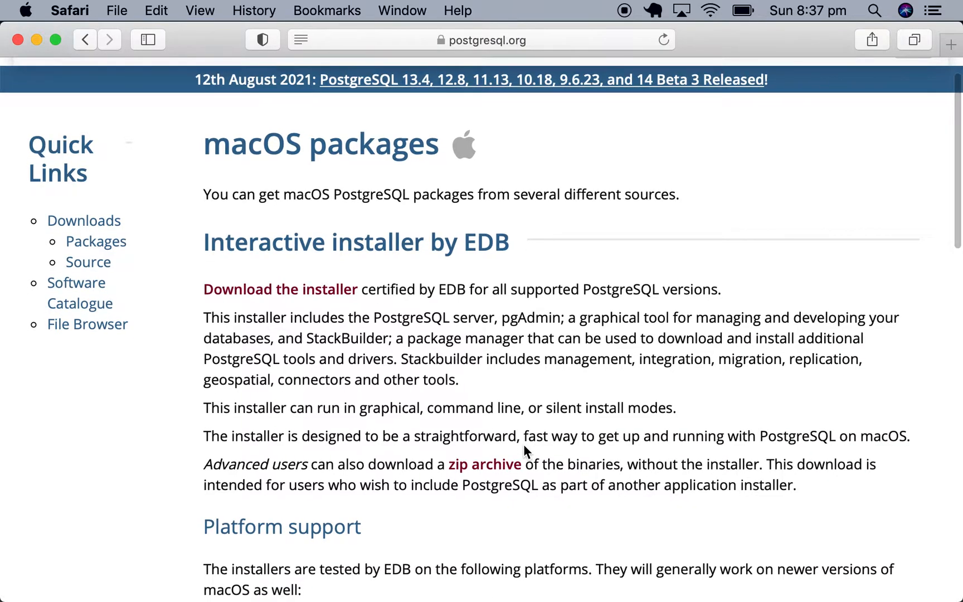
left_click(56, 39)
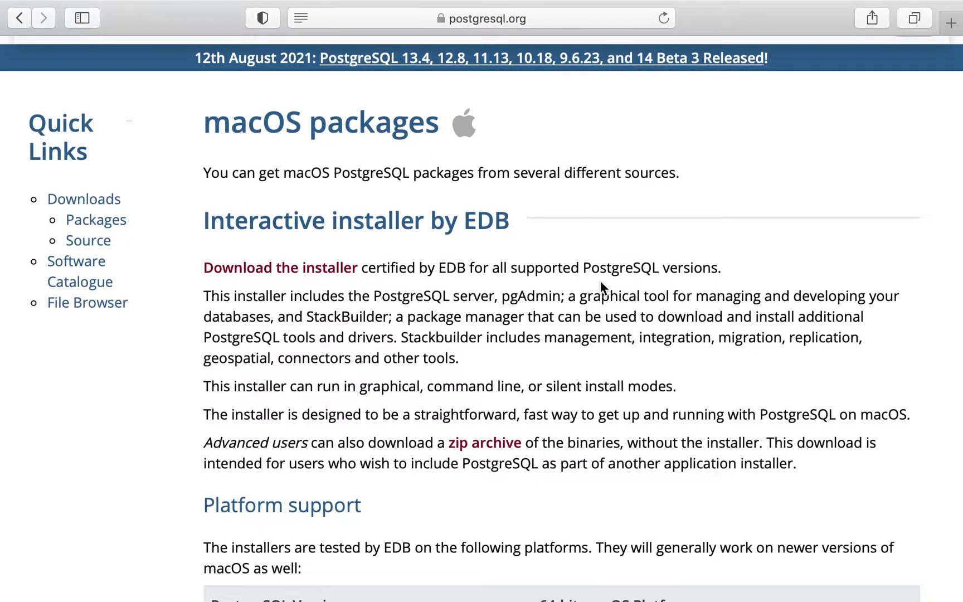
scroll(601, 285, "up", 2)
Find the Postgres.app section among the macOS package sources and open the Postgres.app website.
scroll(600, 284, "down", 10)
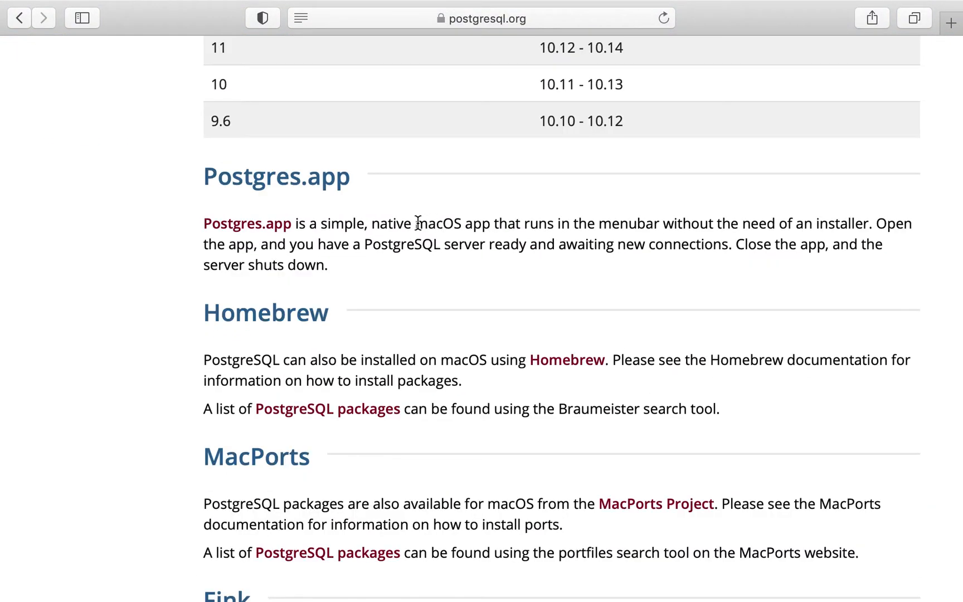
left_click_drag(418, 223, 454, 223)
left_click(417, 266)
left_click(245, 224)
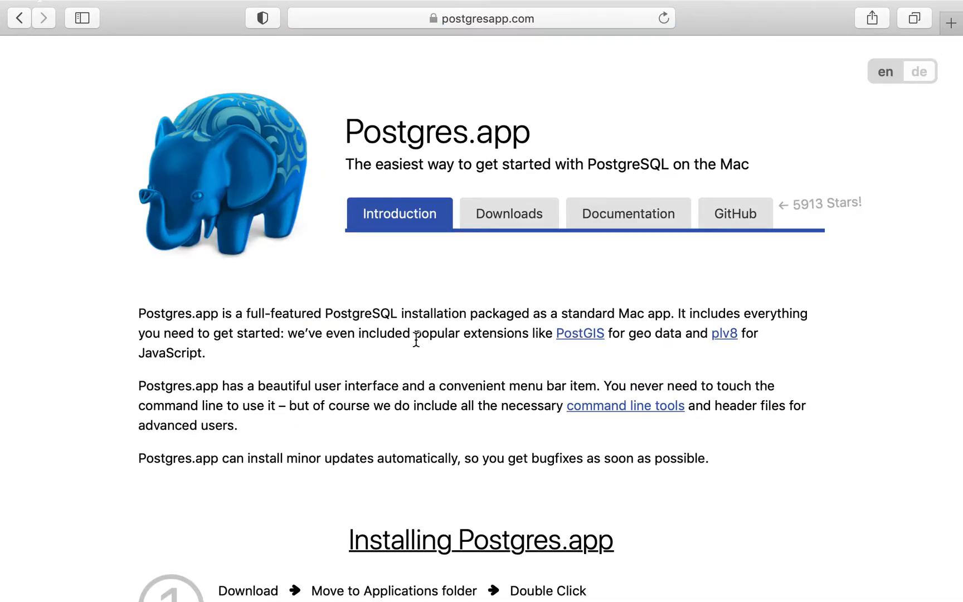
Review the Installing Postgres.app instructions and open the site's Downloads page.
scroll(416, 339, "down", 5)
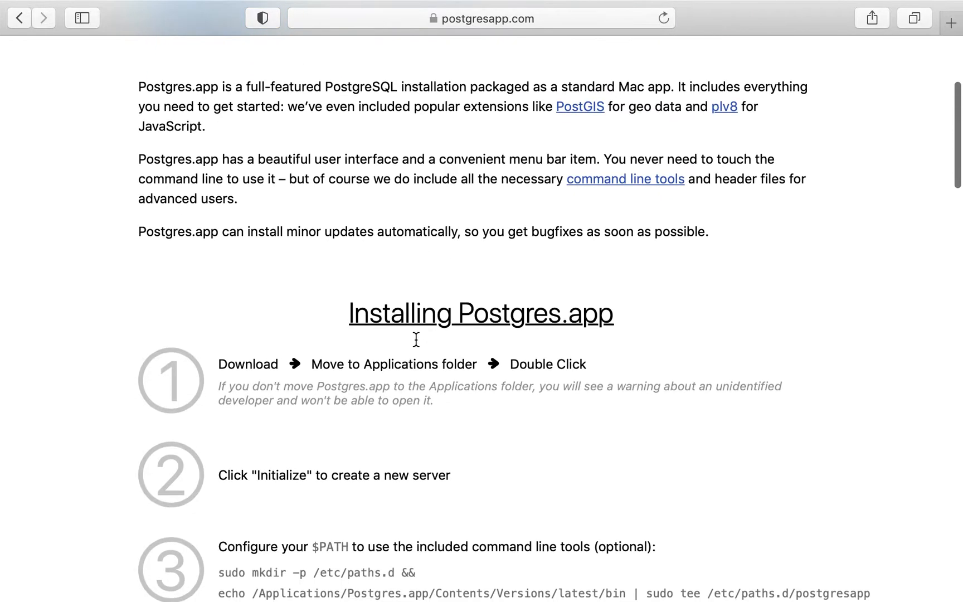
scroll(417, 339, "down", 3)
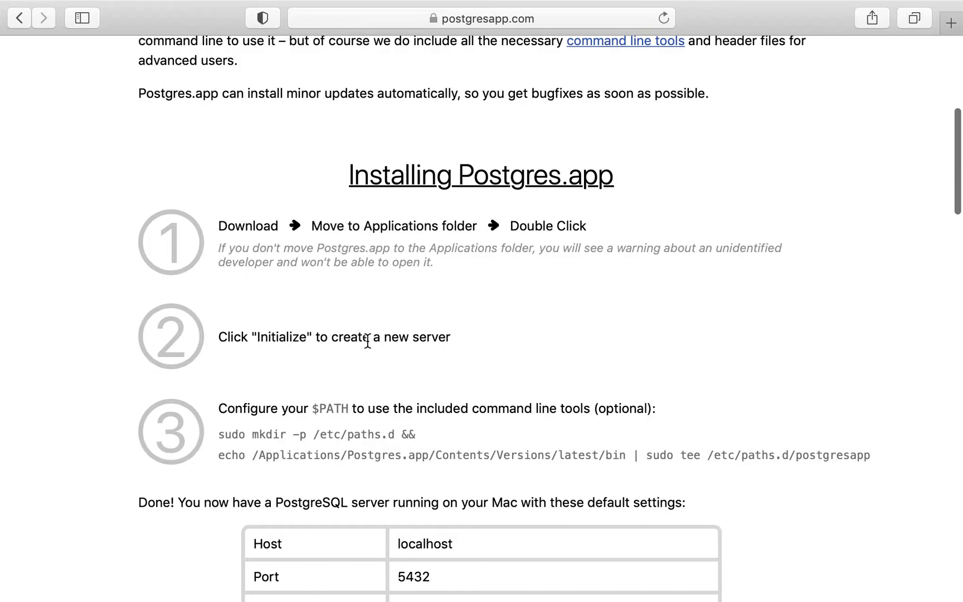
left_click_drag(225, 406, 366, 421)
left_click(413, 381)
scroll(415, 377, "up", 10)
left_click(508, 217)
Compare the available releases and download the latest release, Postgres.app with PostgreSQL 13 (Intel).
scroll(508, 217, "down", 3)
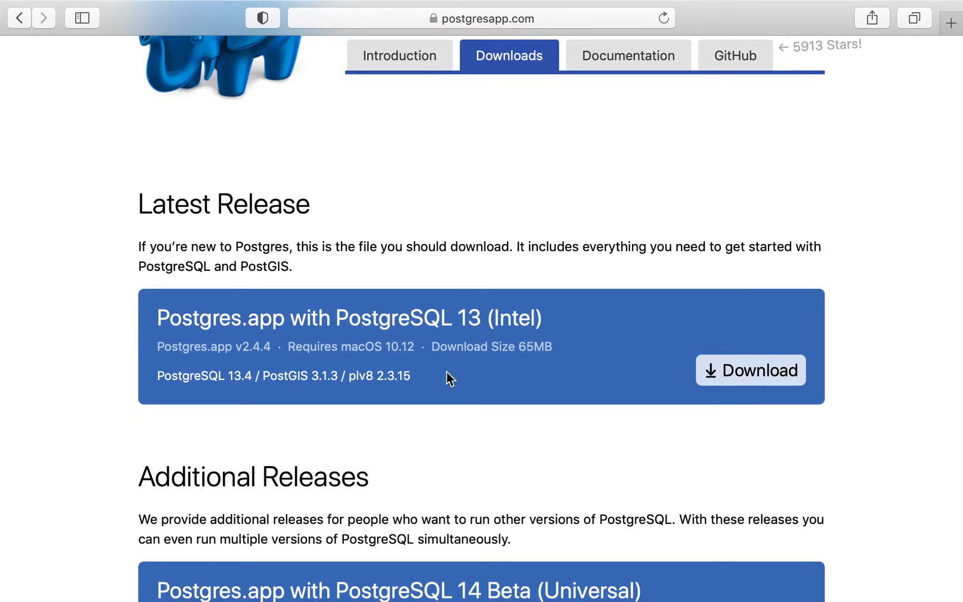
scroll(446, 371, "down", 2)
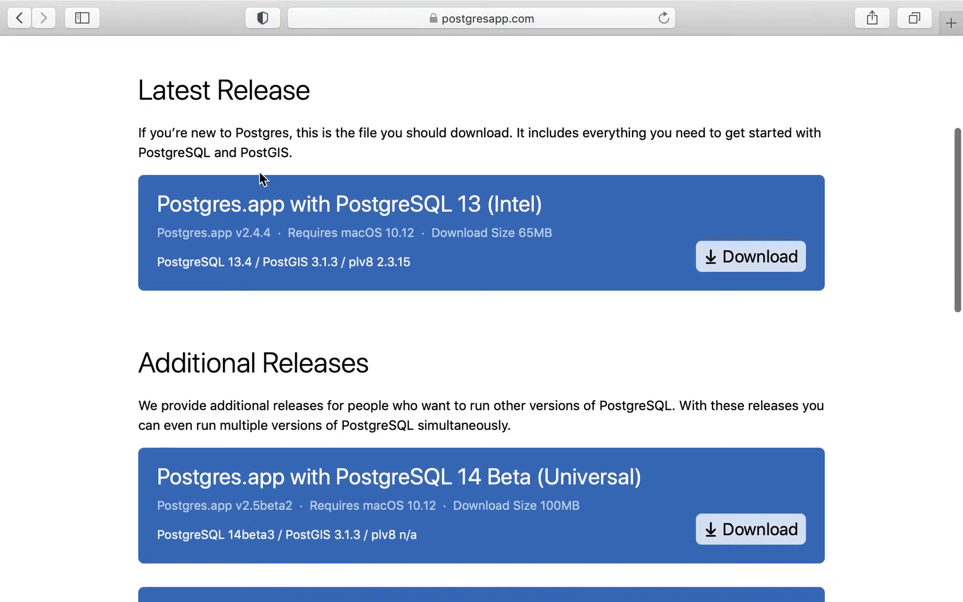
scroll(357, 236, "down", 6)
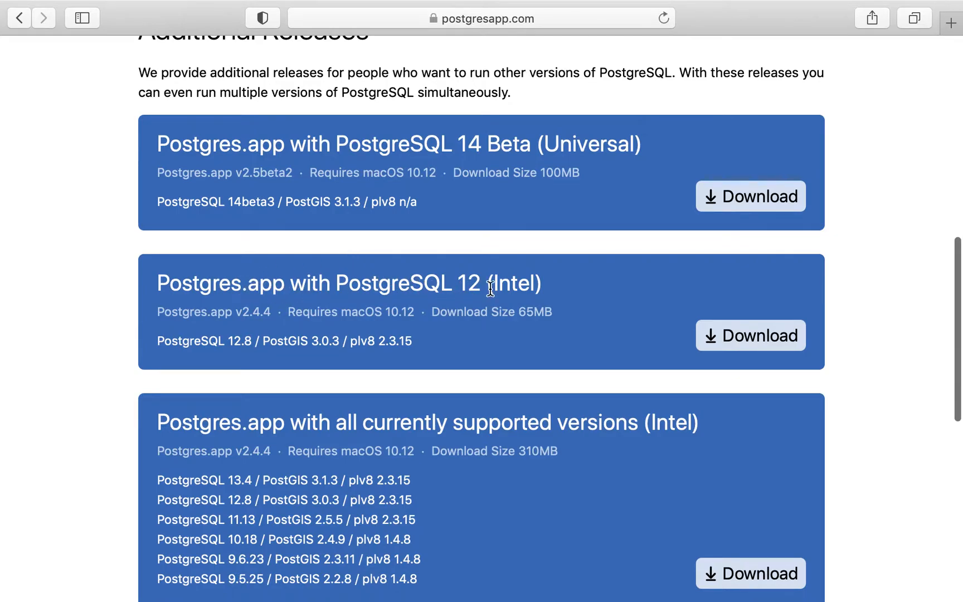
scroll(510, 273, "up", 4)
scroll(511, 289, "up", 4)
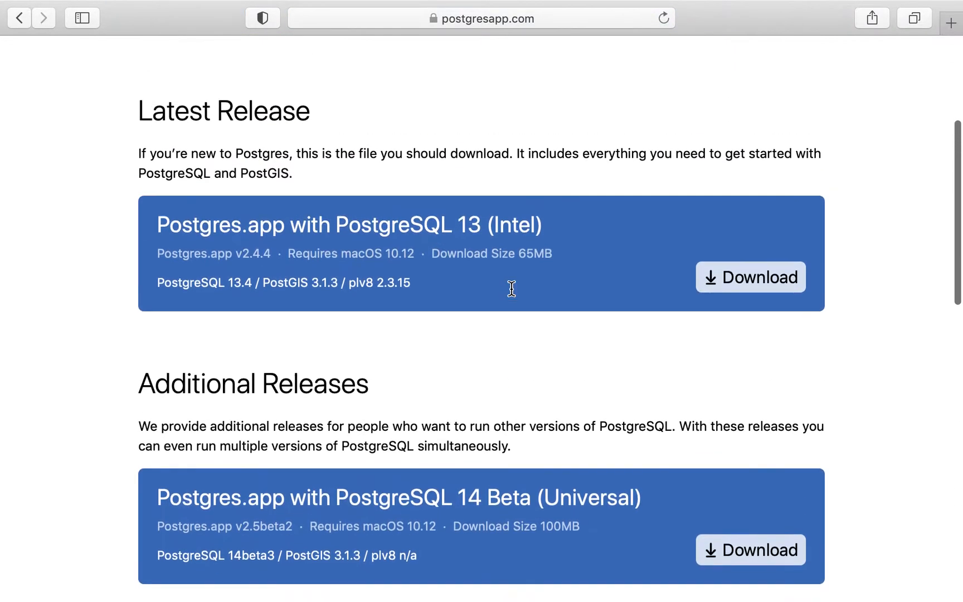
scroll(432, 353, "up", 2)
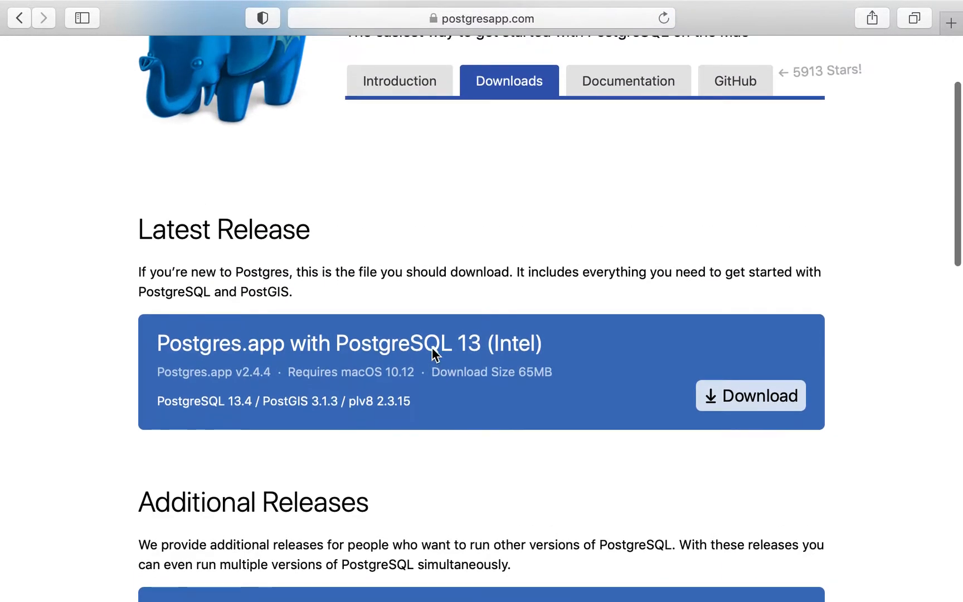
left_click(743, 397)
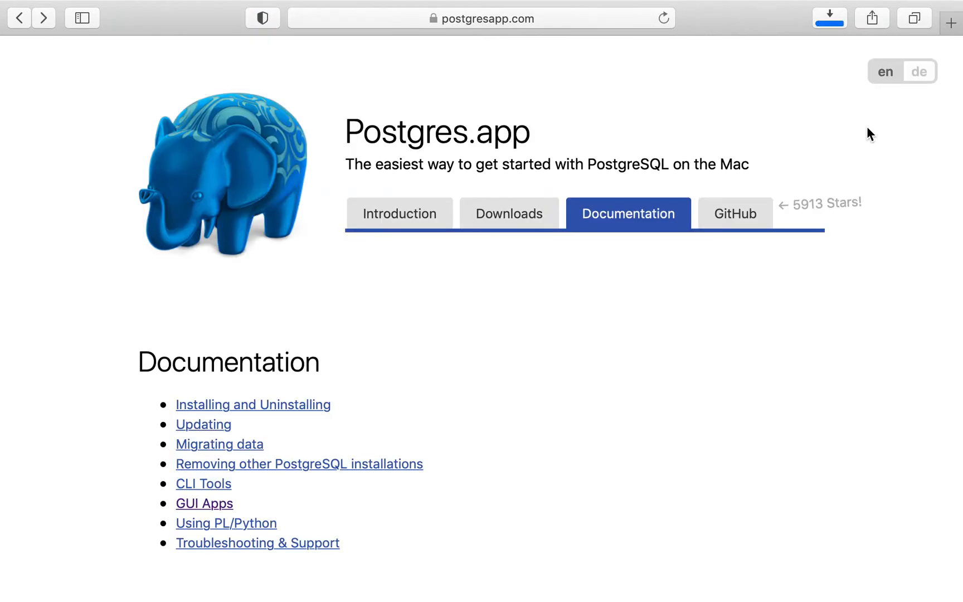
Open the downloaded Postgres-2.4.4-13.dmg, copy Postgres into the Applications folder, and close the disk image window.
left_click(834, 15)
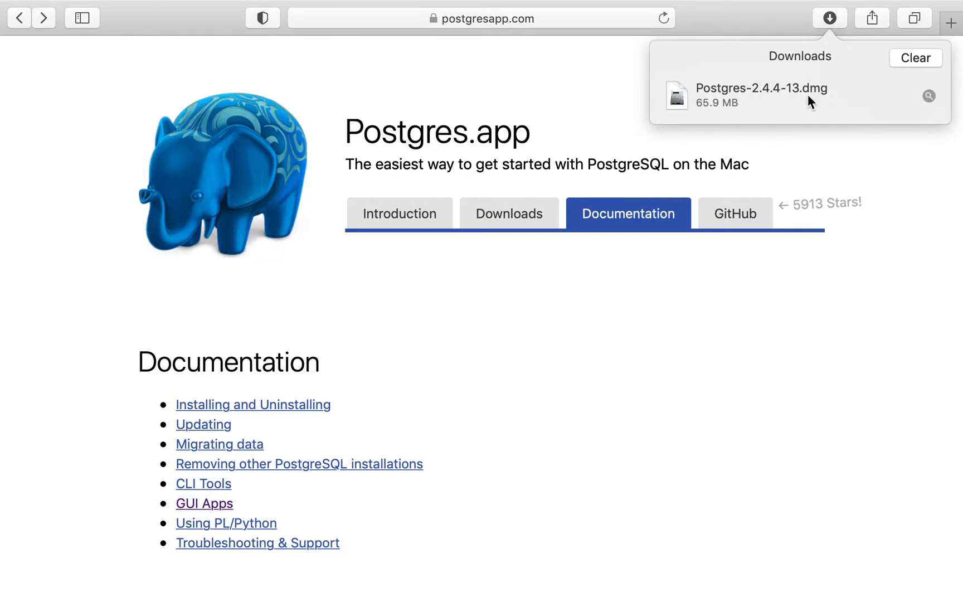
left_click(749, 97)
double_click(749, 98)
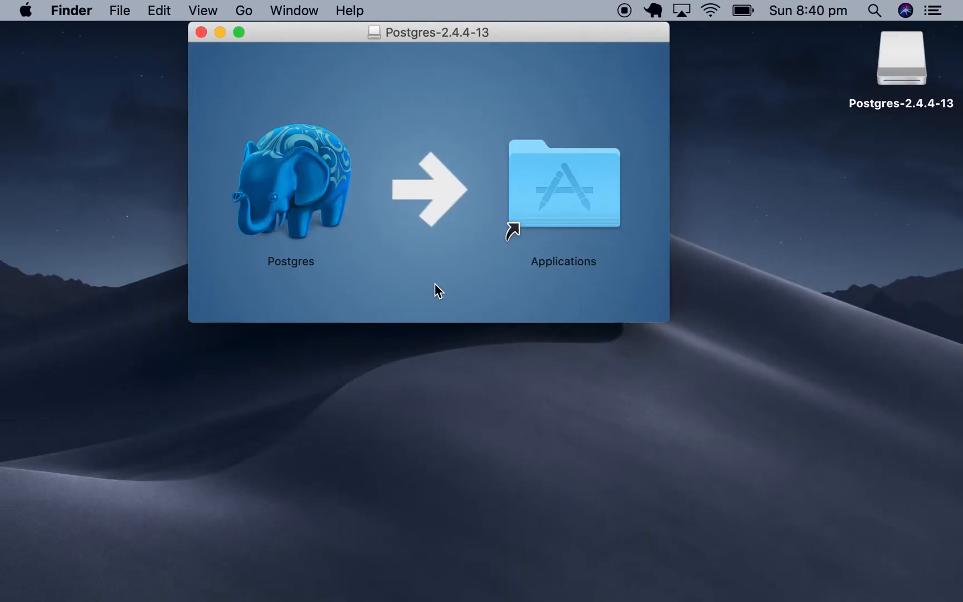
left_click_drag(273, 165, 553, 164)
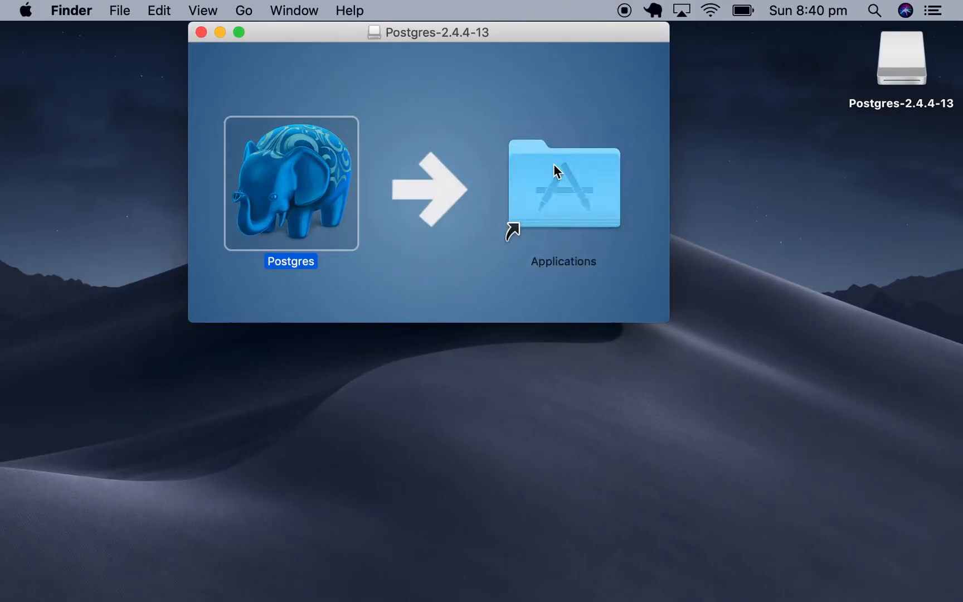
left_click(351, 50)
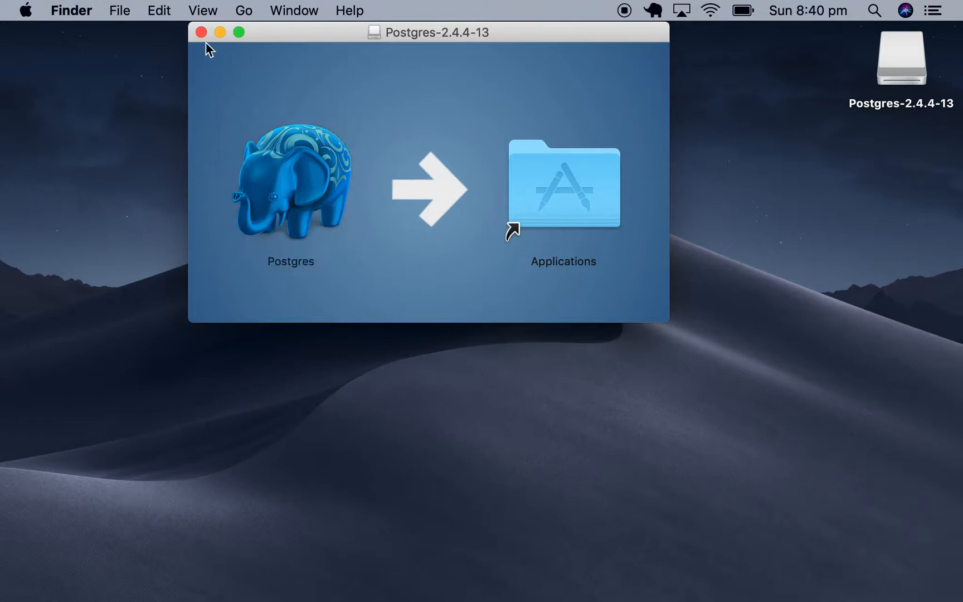
left_click(202, 33)
Launch the installed Postgres application, allow it to open, and initialize its database server.
left_click(131, 577)
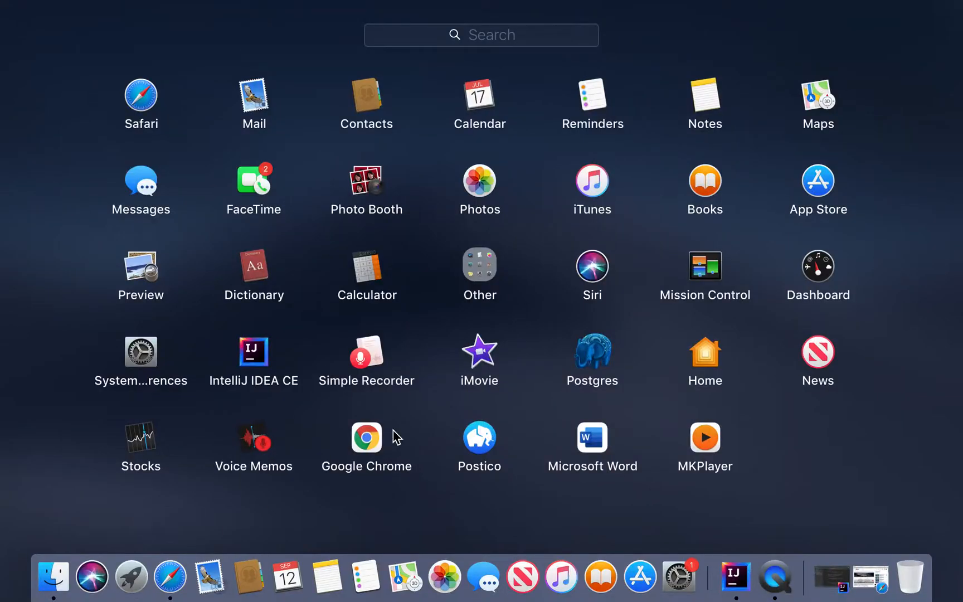
left_click(593, 357)
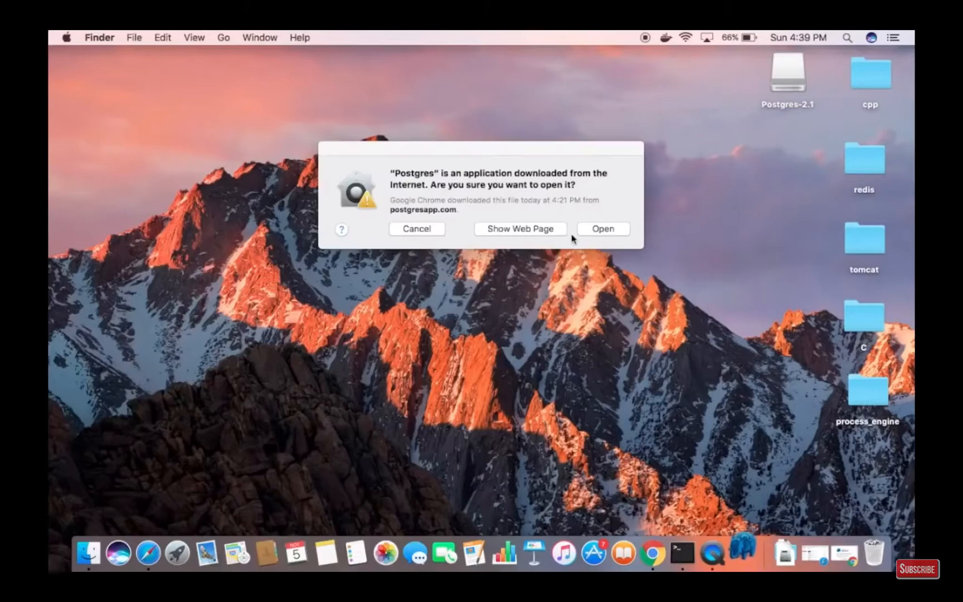
left_click(594, 229)
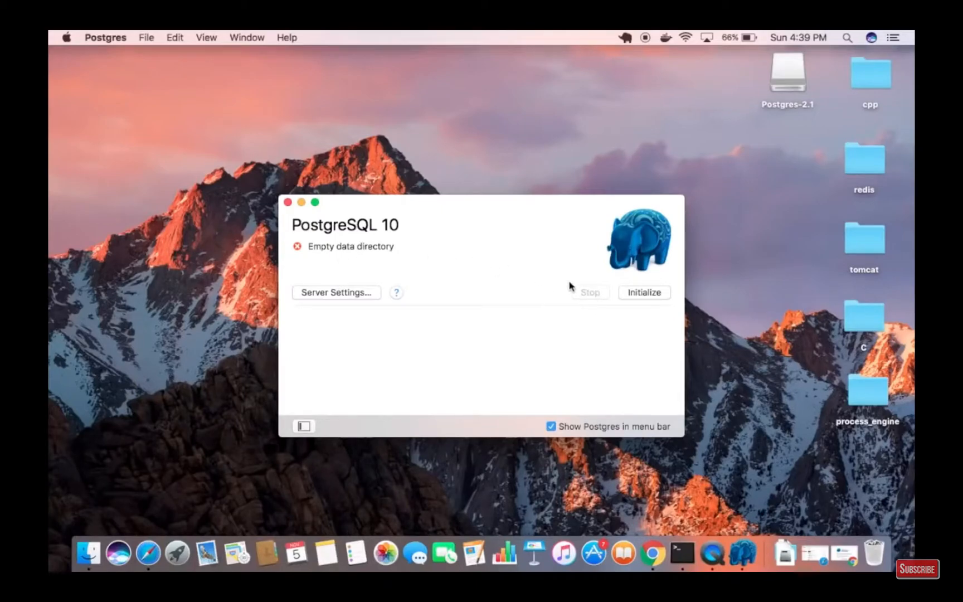
left_click(642, 295)
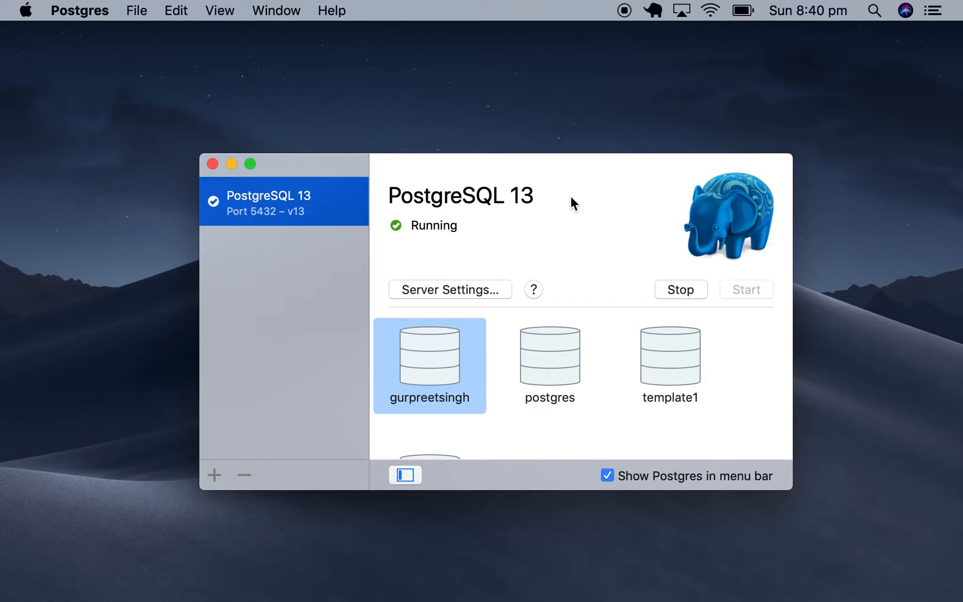
Examine the PostgreSQL 13 server settings, including the port, data directory and configuration file paths, and dismiss them.
left_click_drag(595, 188, 599, 136)
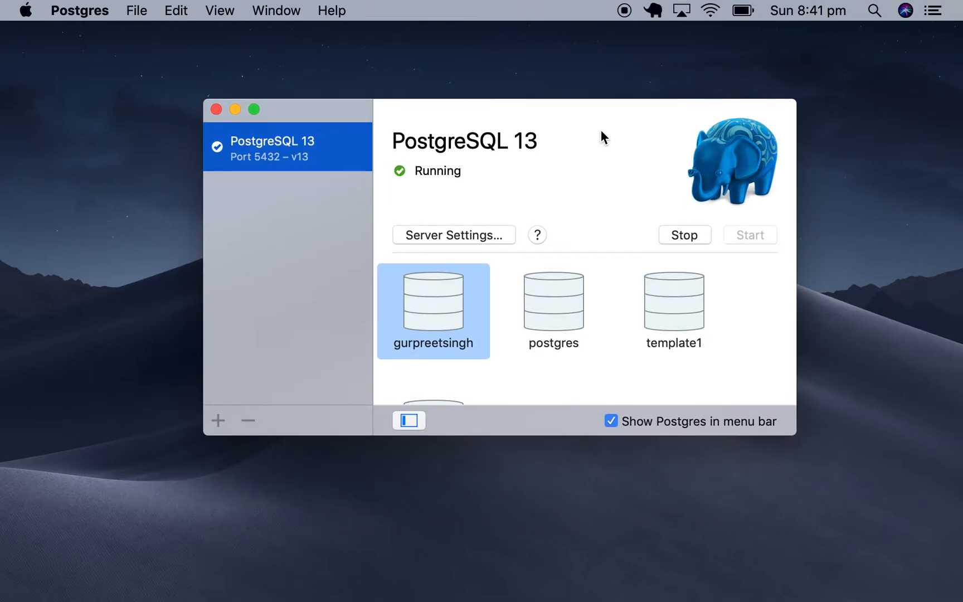
left_click(457, 234)
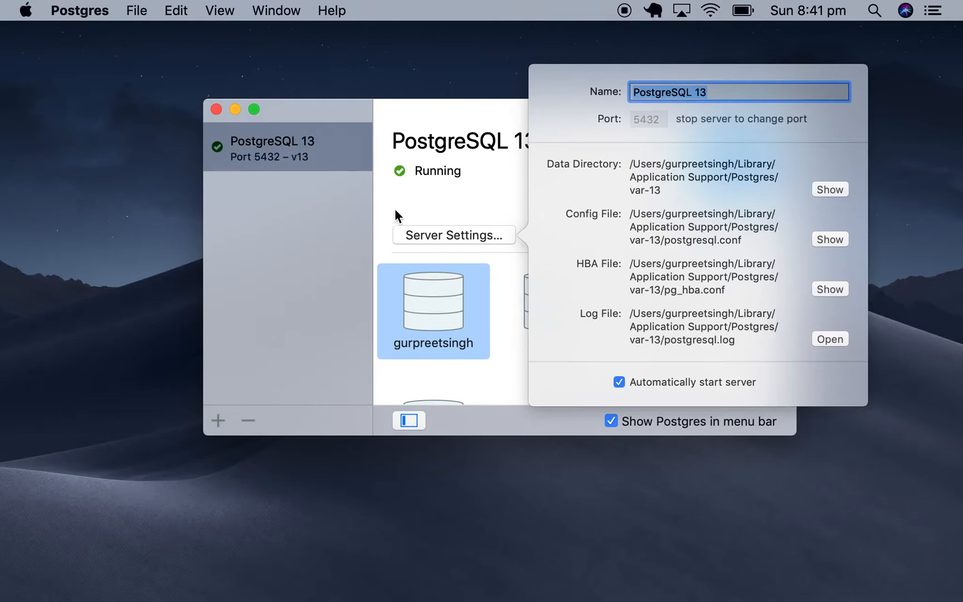
left_click(445, 196)
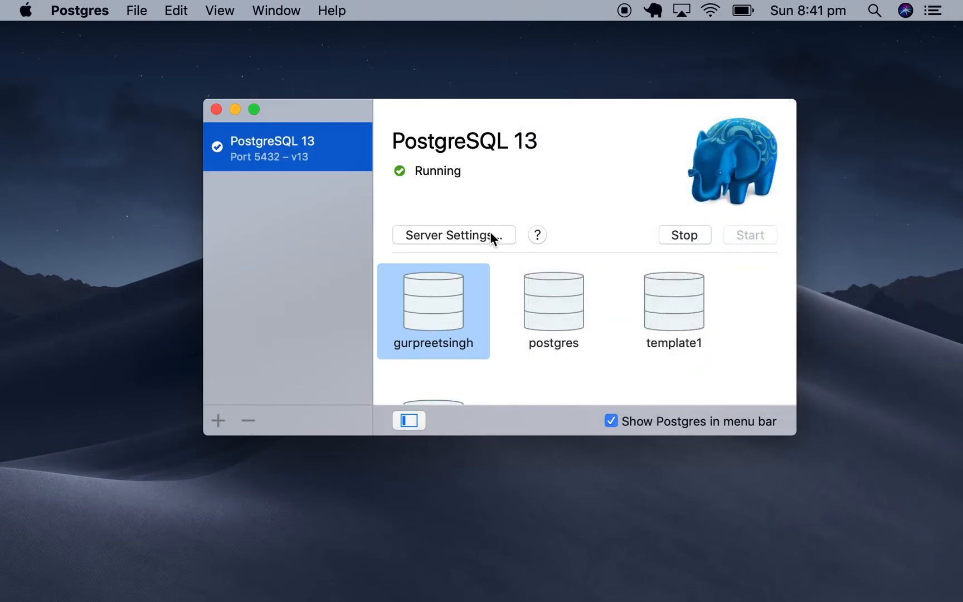
Stop and restart the PostgreSQL 13 server, first from its main window and again from the Postgres menu bar item.
left_click(685, 236)
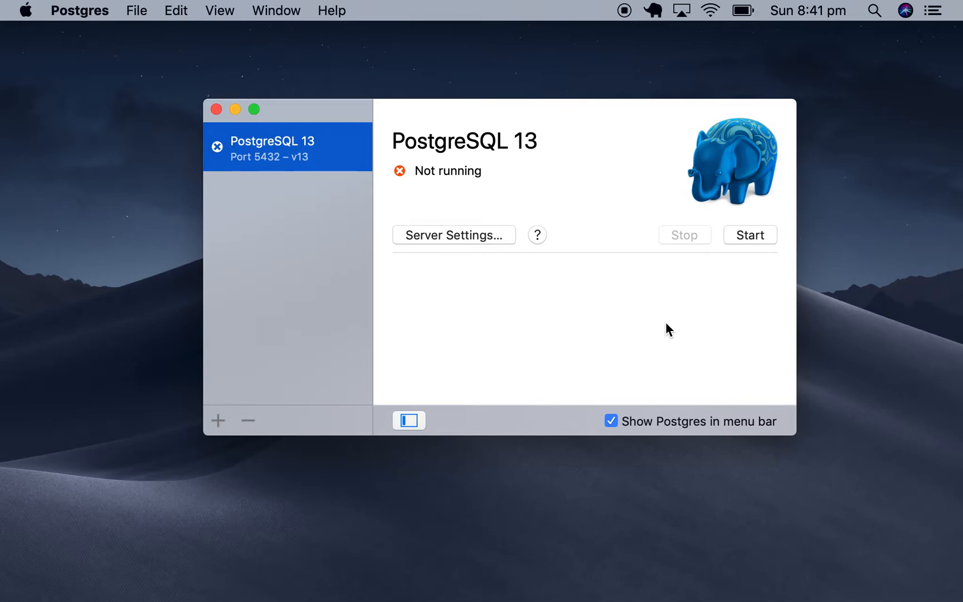
left_click(747, 235)
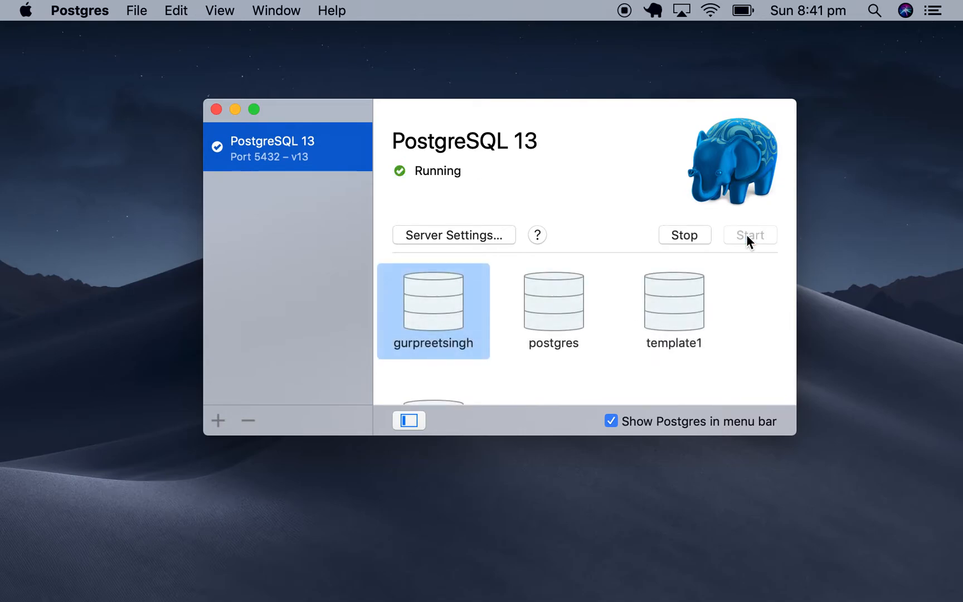
left_click(654, 10)
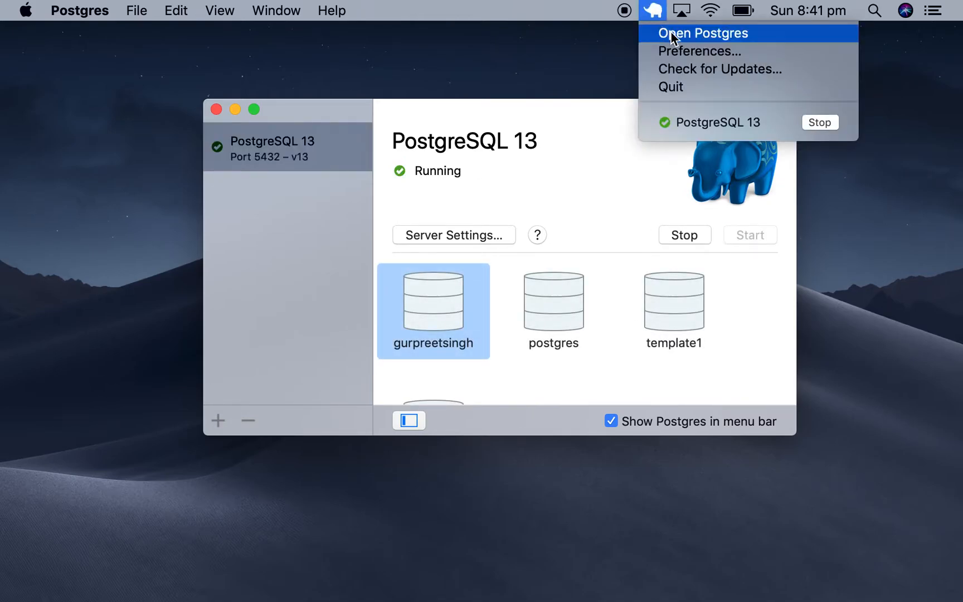
left_click(820, 124)
left_click(817, 121)
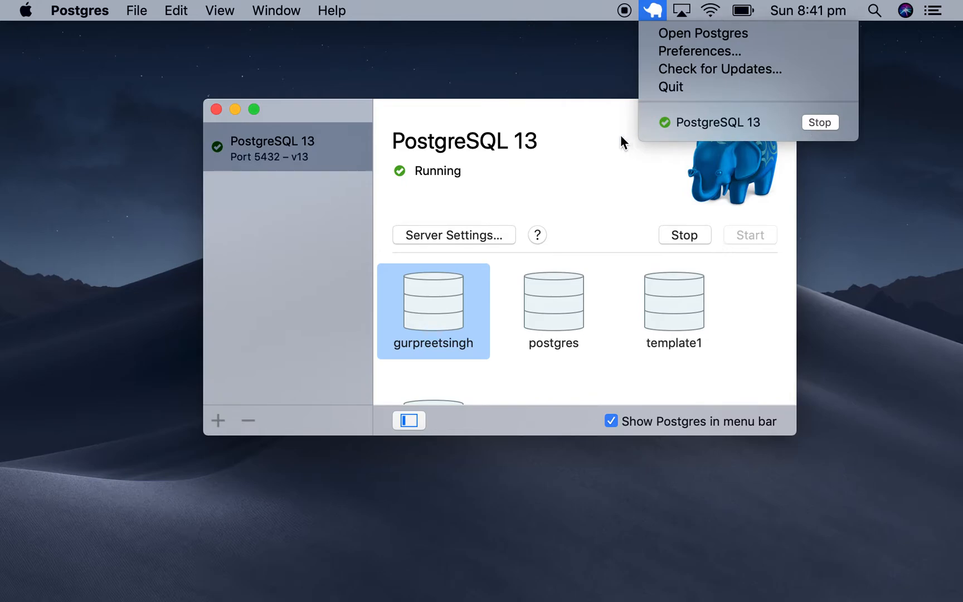
left_click(600, 130)
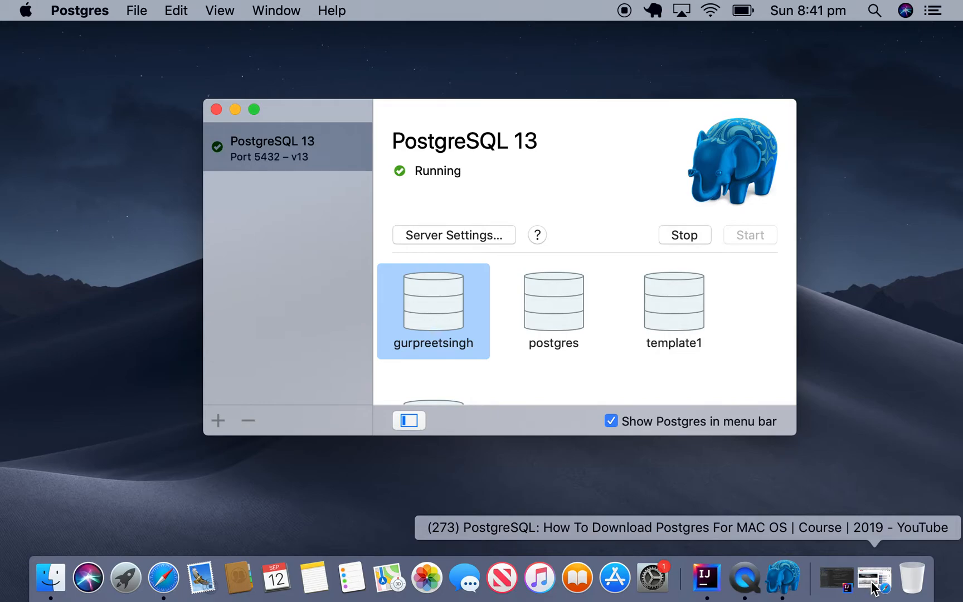
Minimize the Postgres window, switch back to Safari with the Postgres.app documentation page, and exit full screen.
left_click(883, 457)
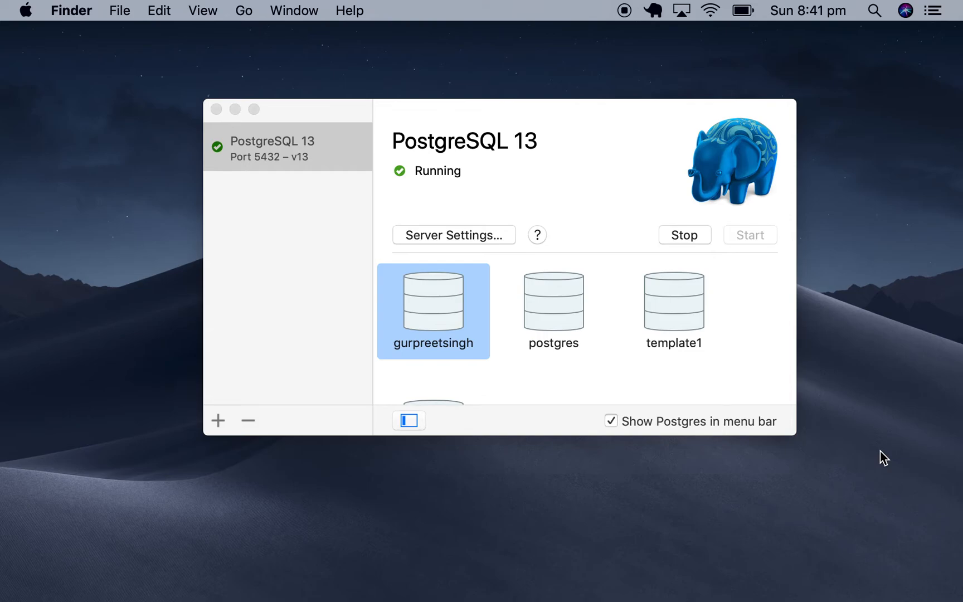
left_click(276, 215)
left_click(234, 109)
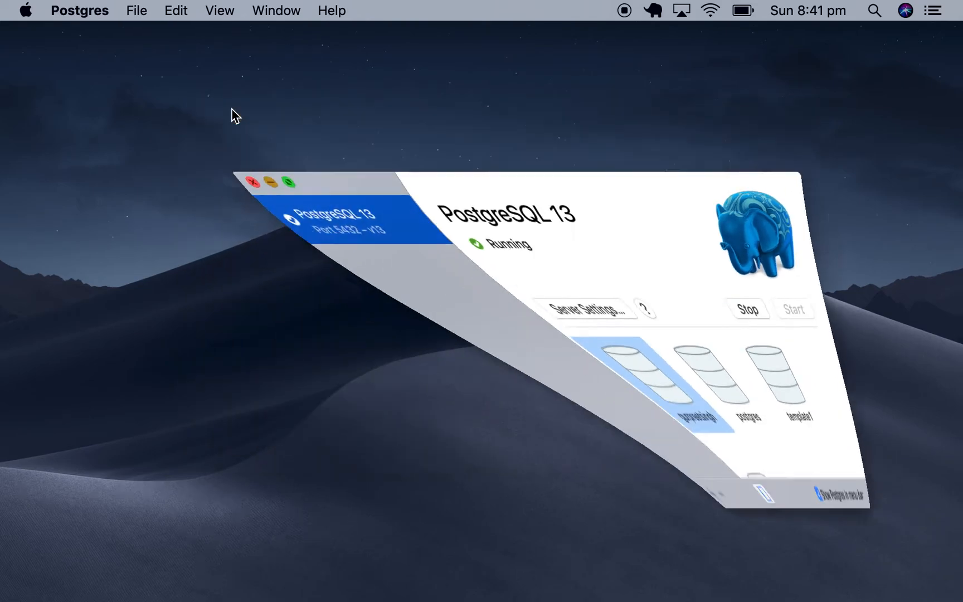
key("super+Tab")
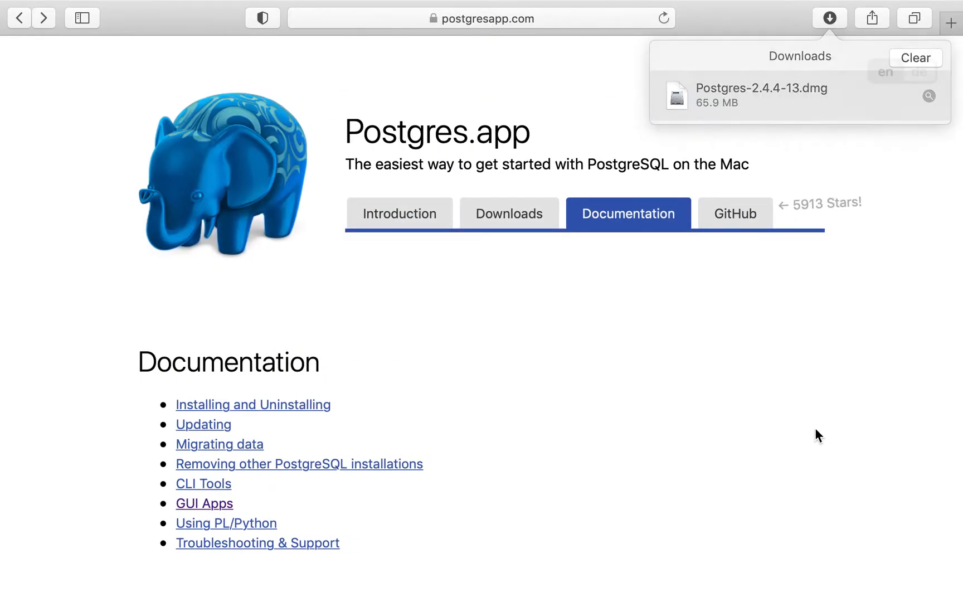
mouse_move(29, 4)
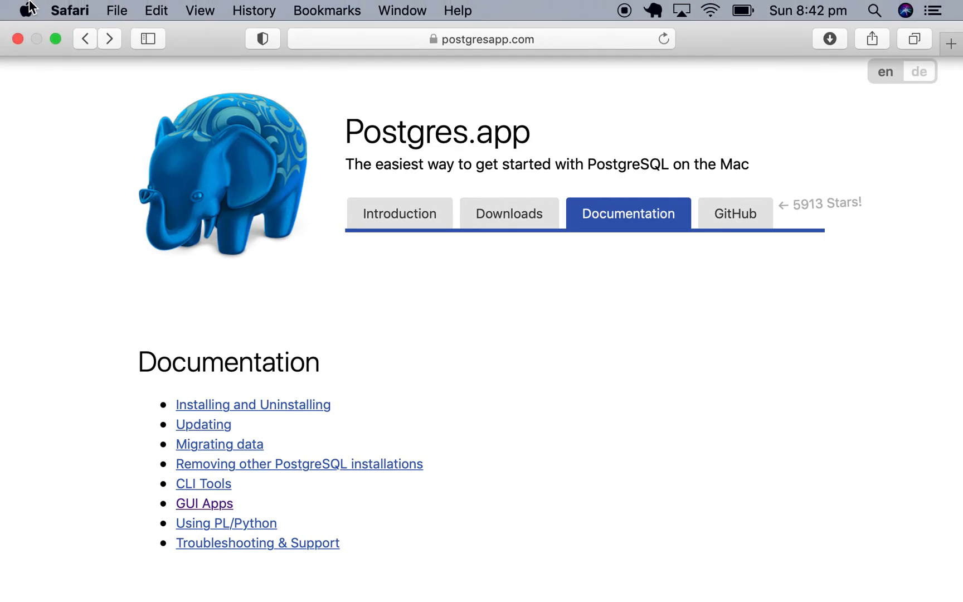
left_click(56, 38)
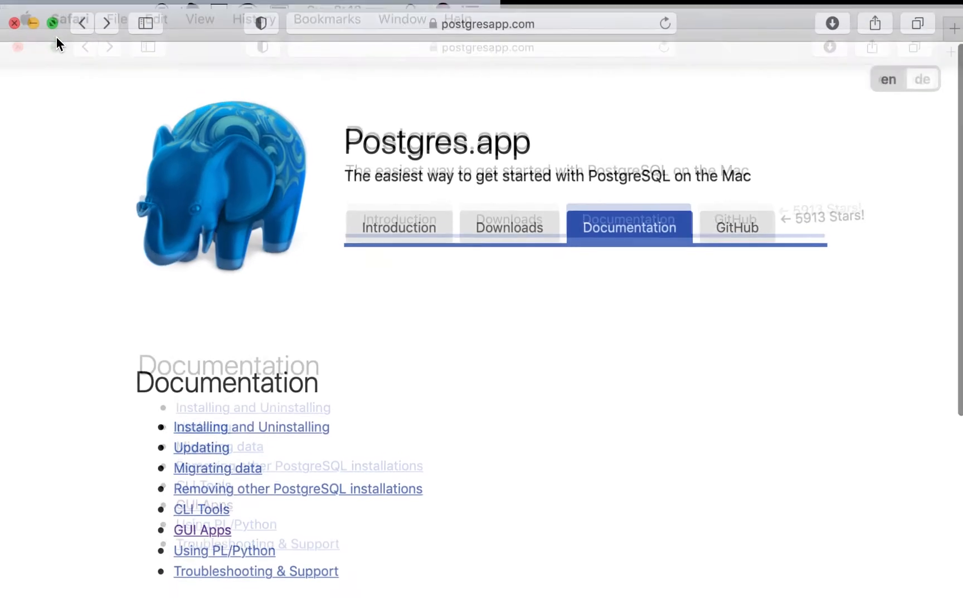
Copy the two-line $PATH configuration command for the command line tools from the Postgres.app installation instructions.
scroll(313, 240, "down", 10)
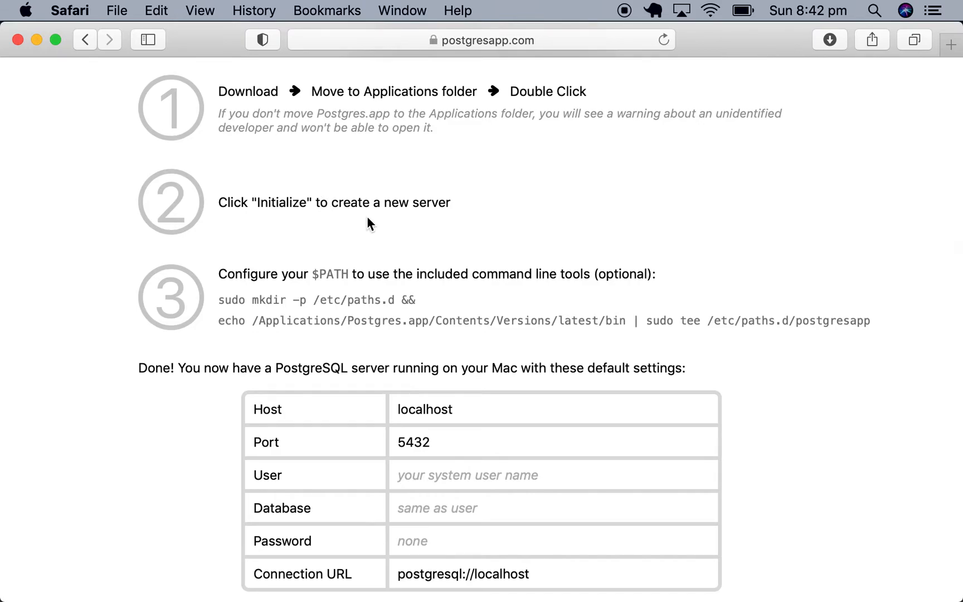
scroll(367, 222, "down", 2)
scroll(368, 220, "down", 2)
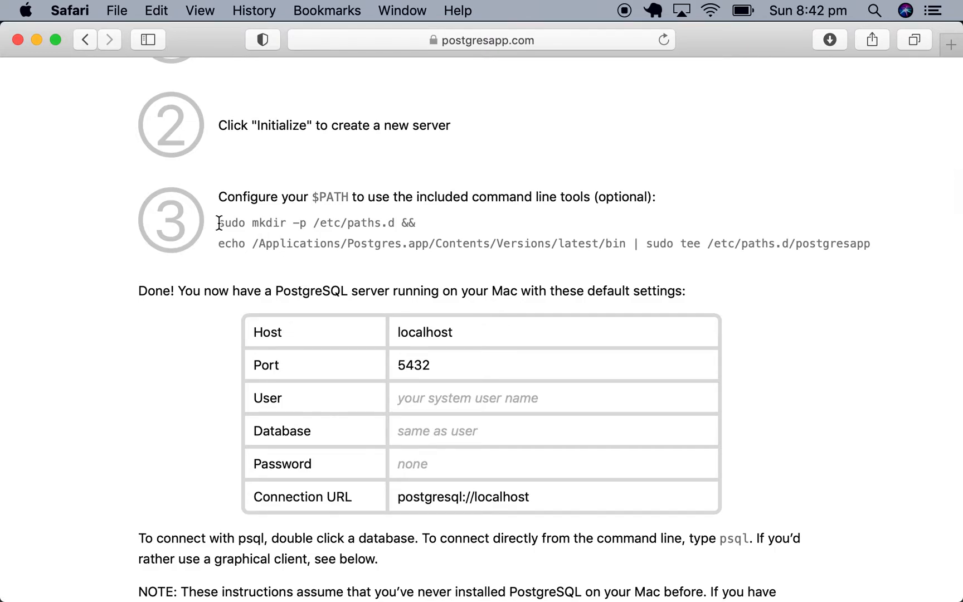
left_click_drag(218, 223, 884, 246)
key("super+c")
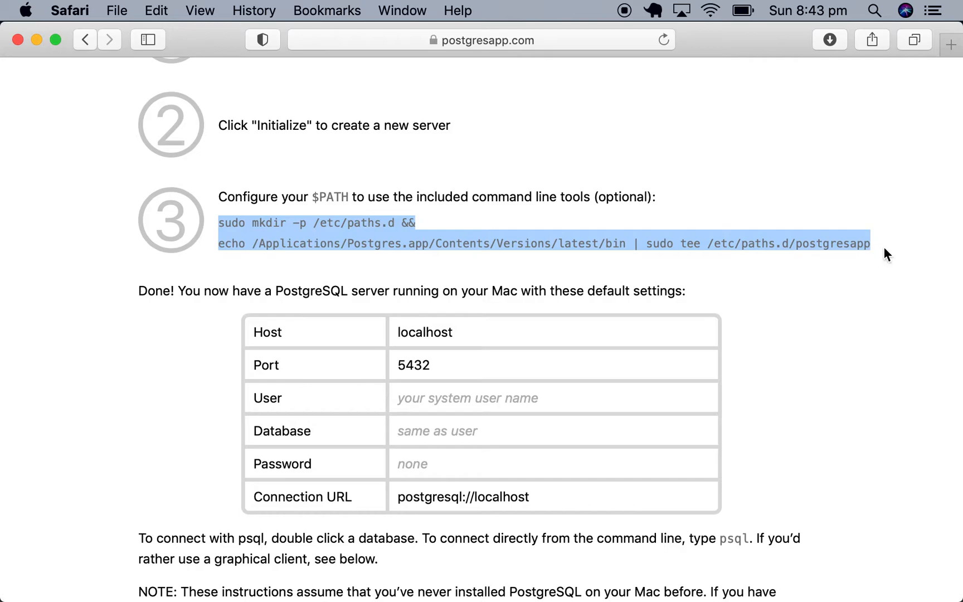
left_click(883, 248)
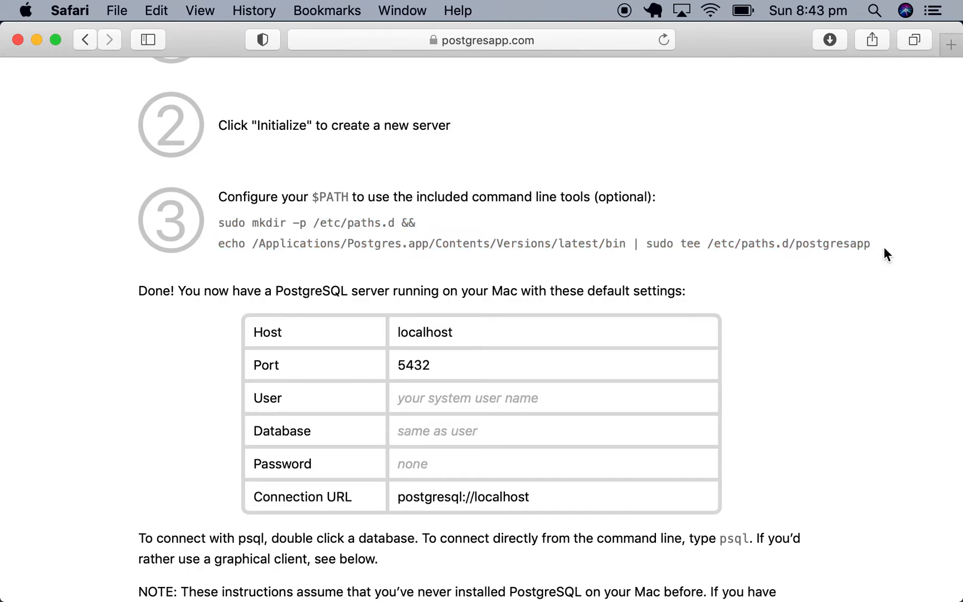
Open Terminal, run the copied sudo command that adds the Postgres.app bin folder to /etc/paths.d/postgresapp, and enter the administrator password.
left_click(872, 14)
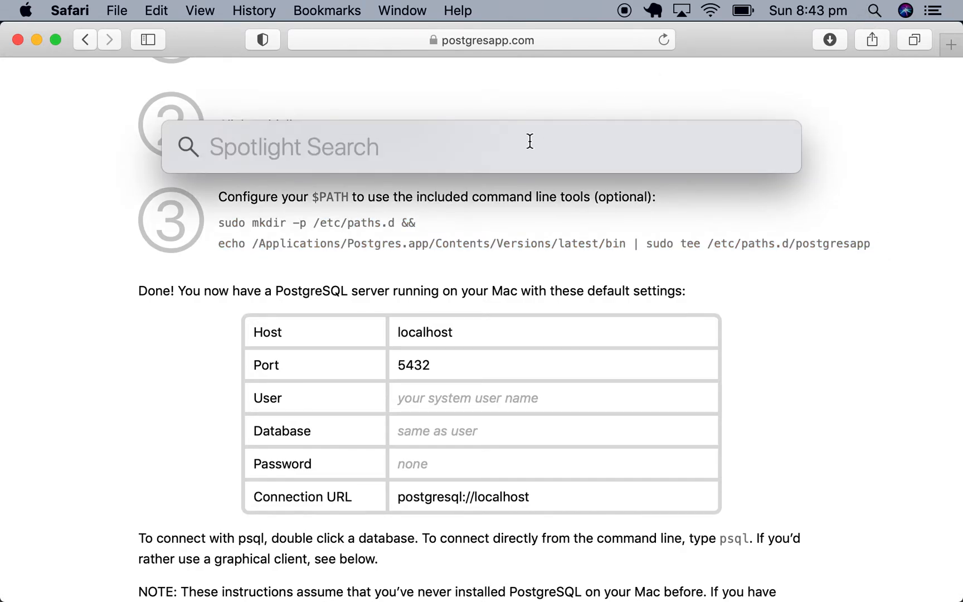
type("term")
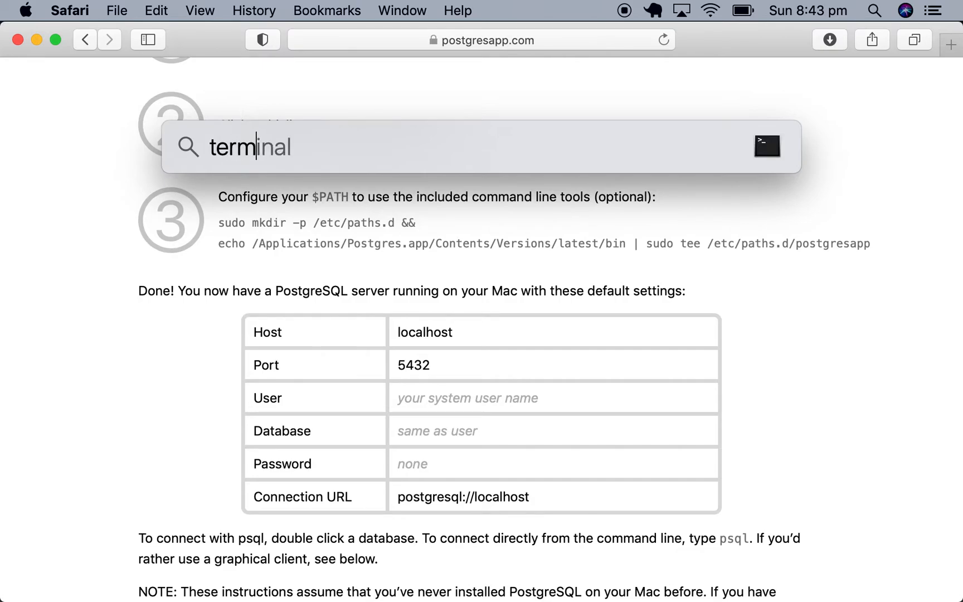
key("Return")
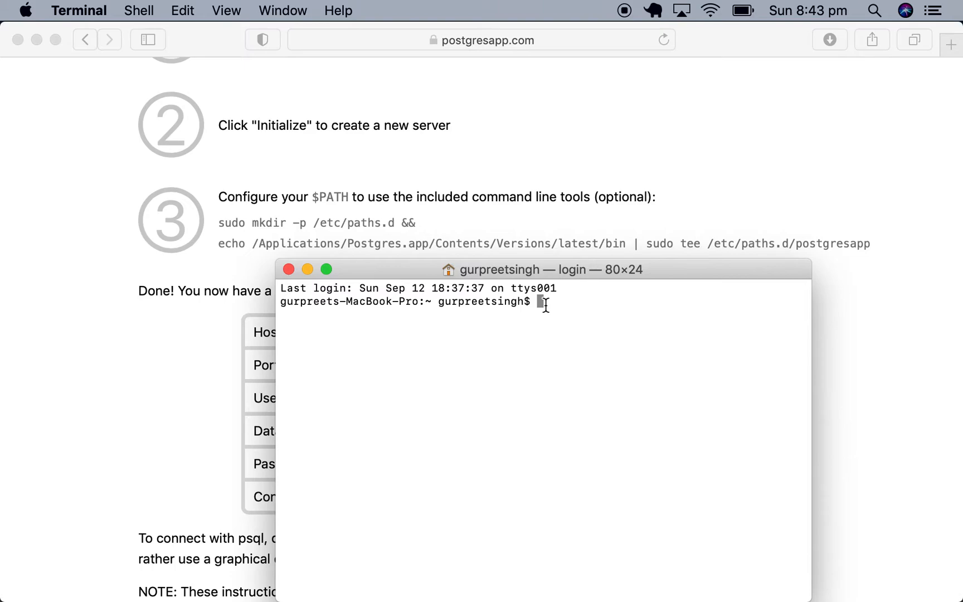
key("super+v")
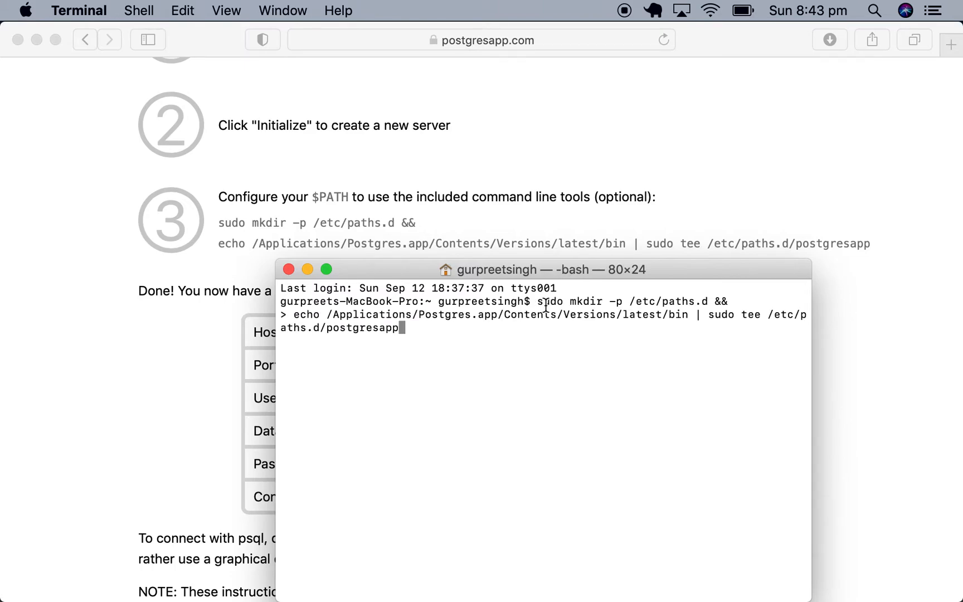
key("Return")
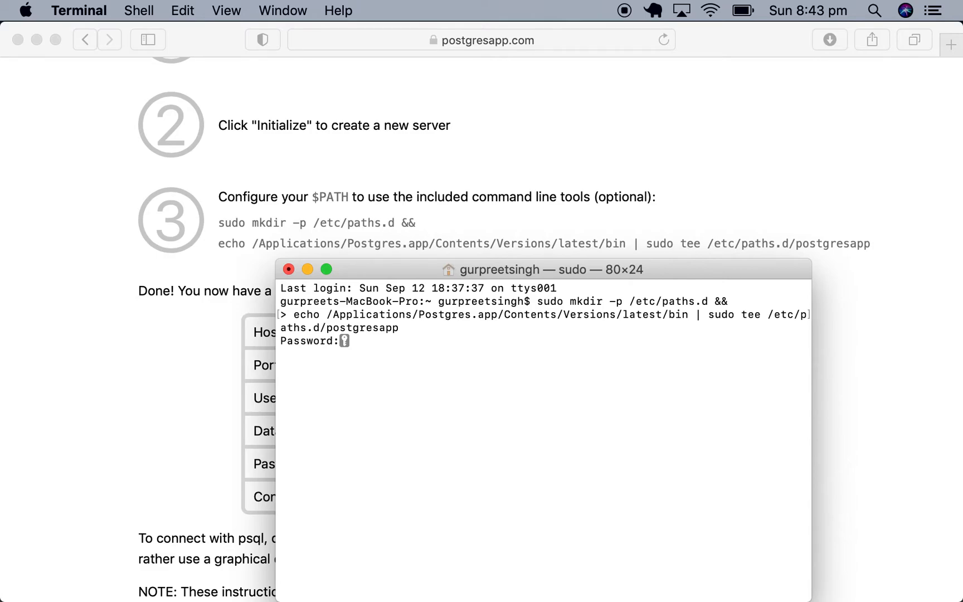
key("Return")
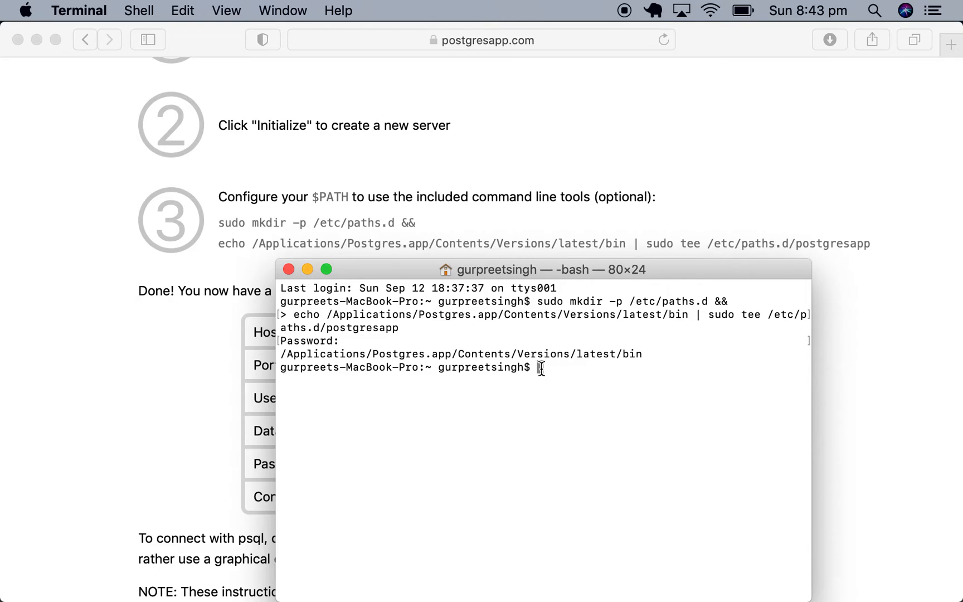
Start psql, examine the existing databases with \list, and return to the psql prompt.
type("psql")
key("Return")
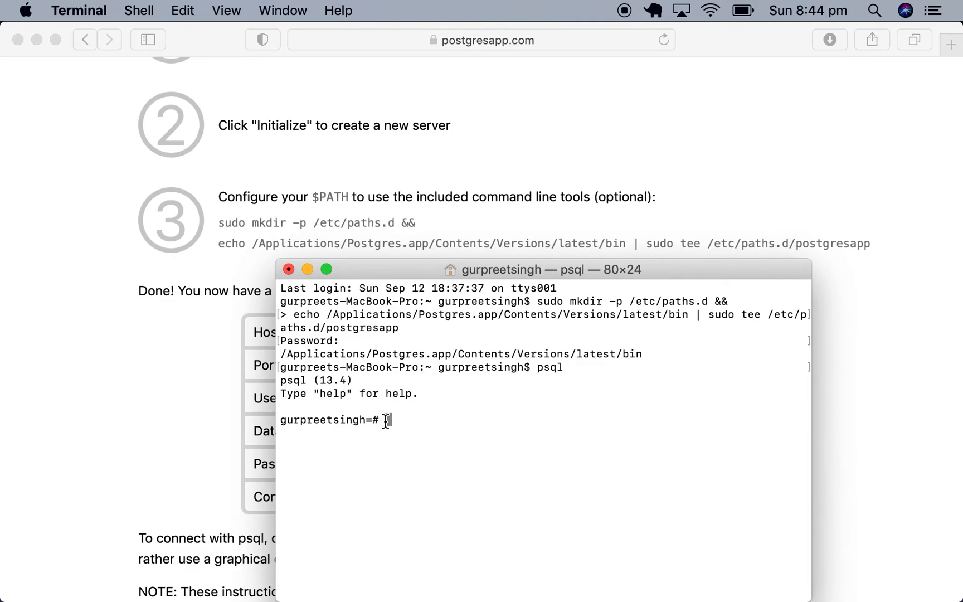
type("\\list")
key("Return")
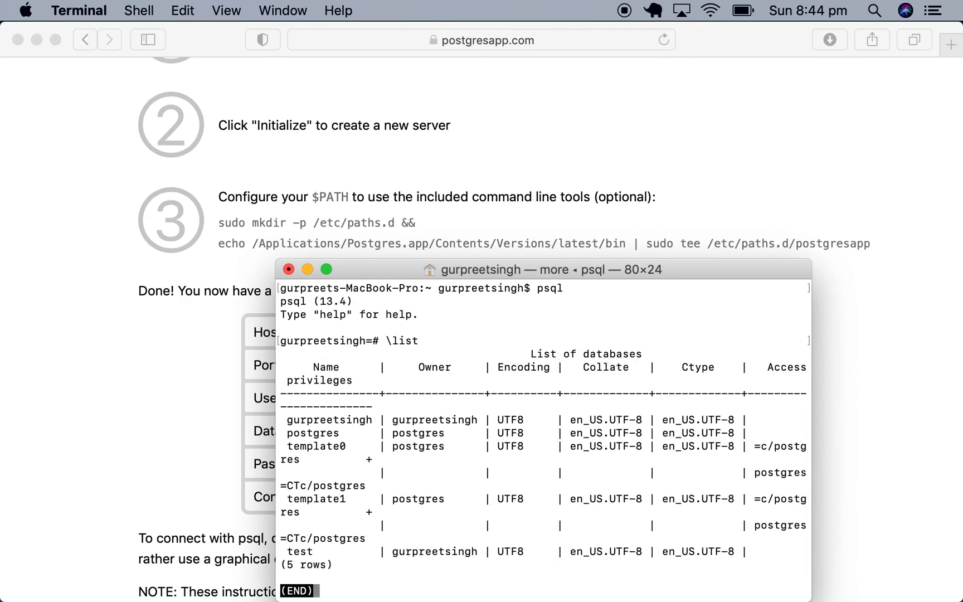
left_click_drag(301, 421, 325, 434)
left_click(320, 446)
left_click(355, 450)
key("q")
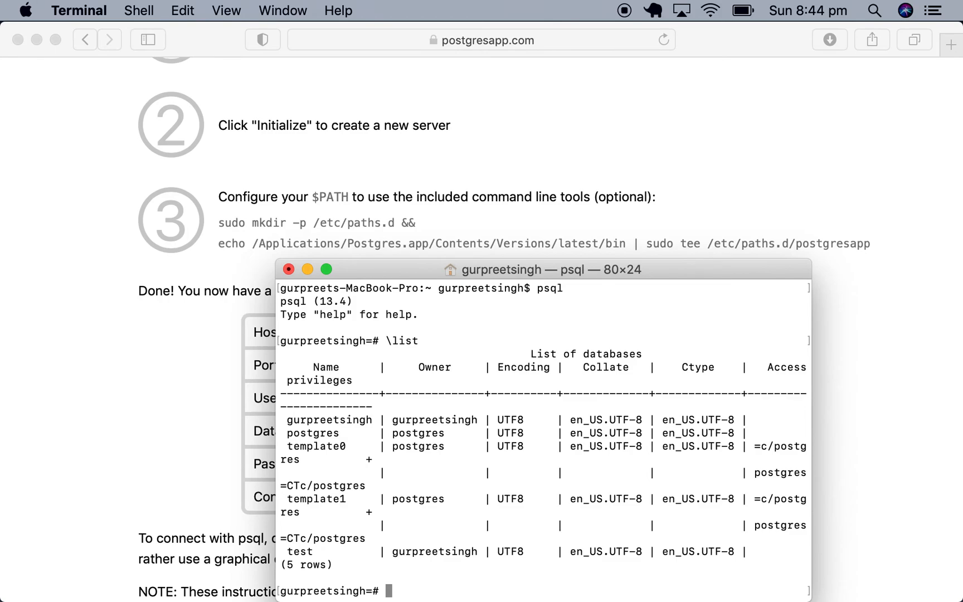
Create a new database named testdb with the statement "create database testdb;".
type("create database")
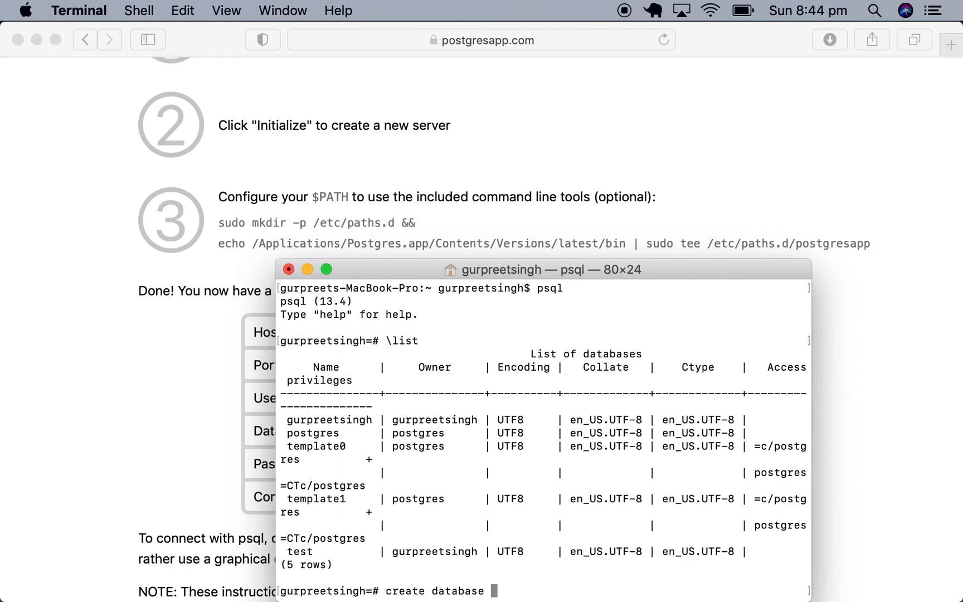
type(" testdb;")
key("Return")
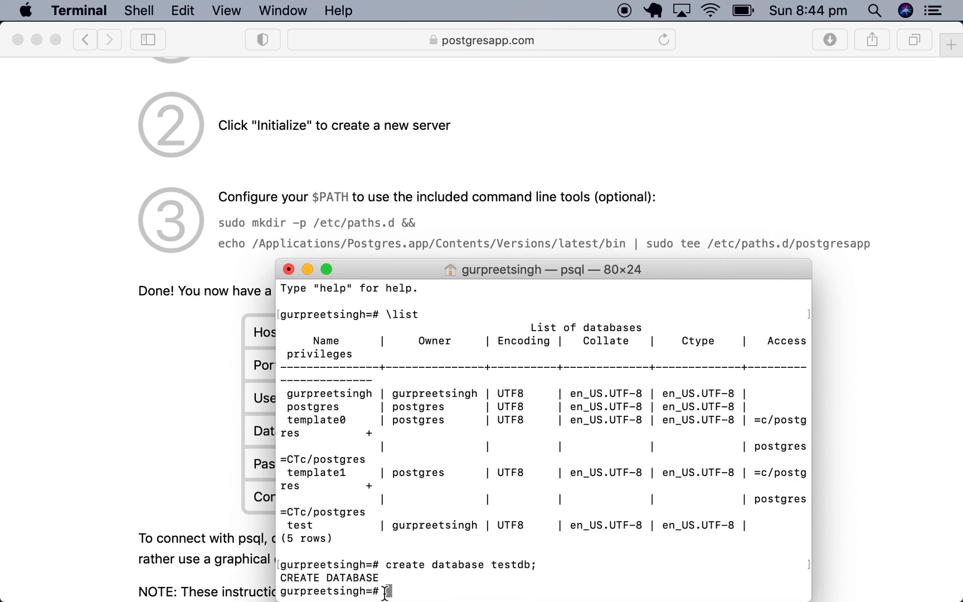
List the databases again with \list and check the listing for testdb.
type("\\list")
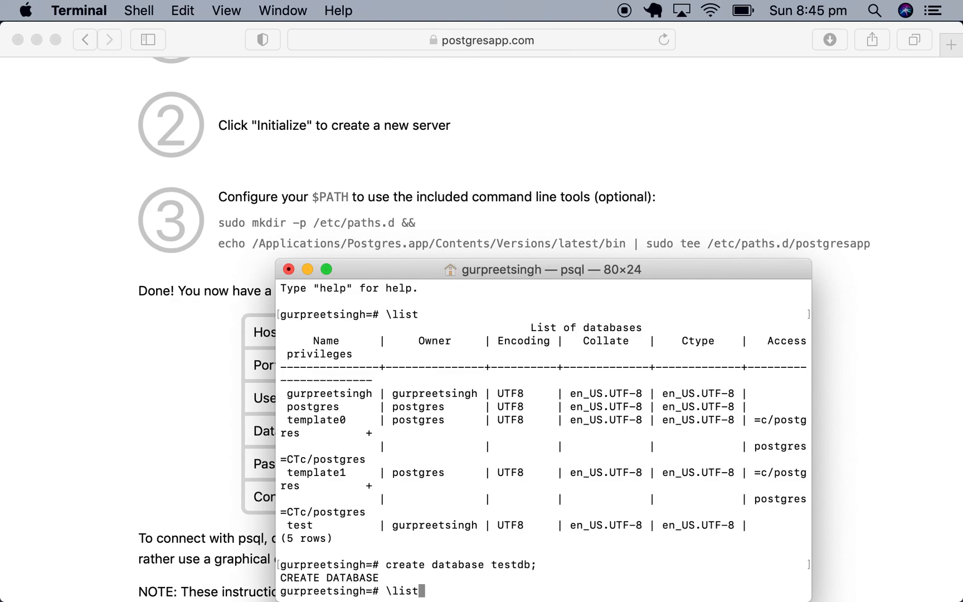
key("Return")
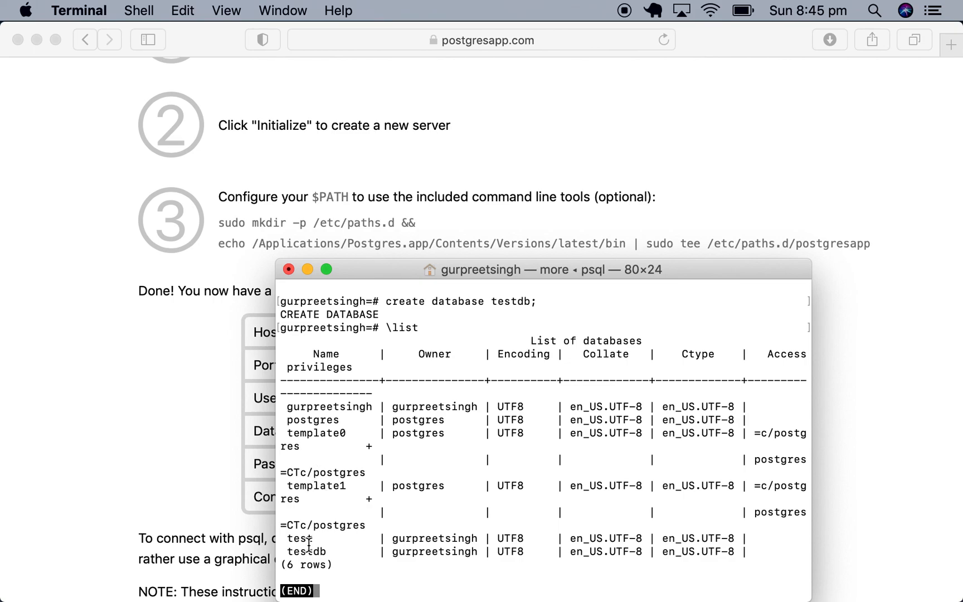
left_click_drag(287, 551, 340, 550)
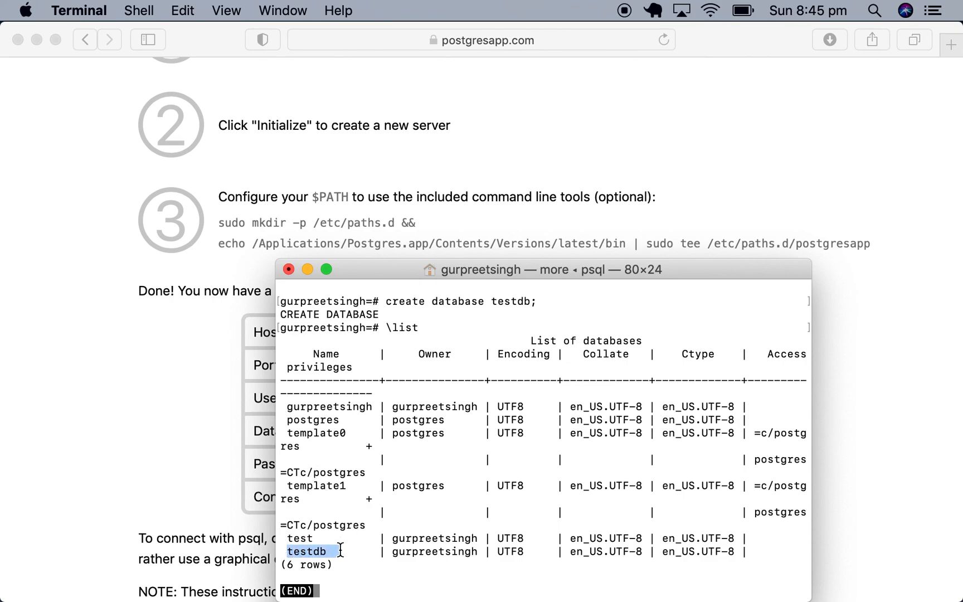
left_click(354, 549)
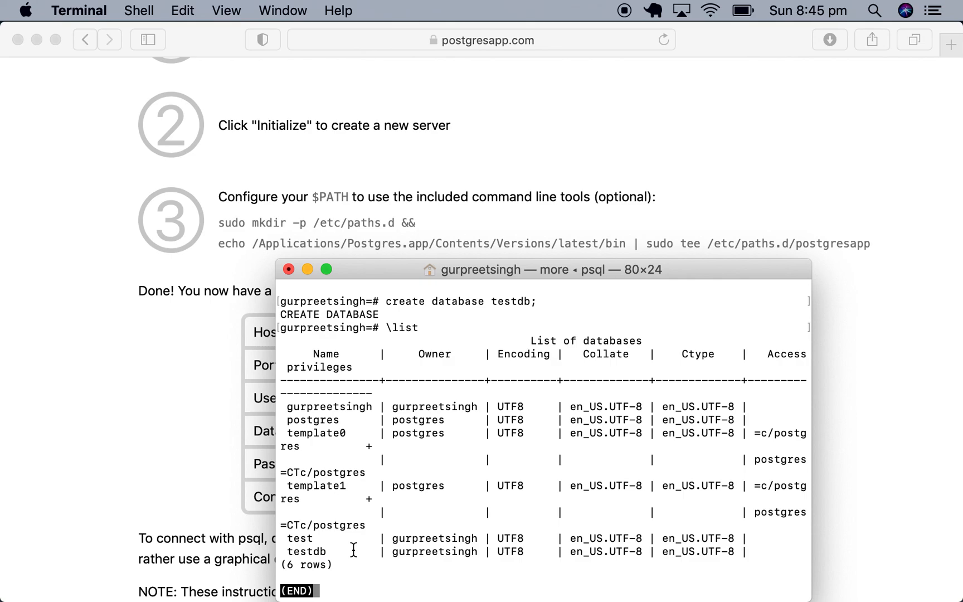